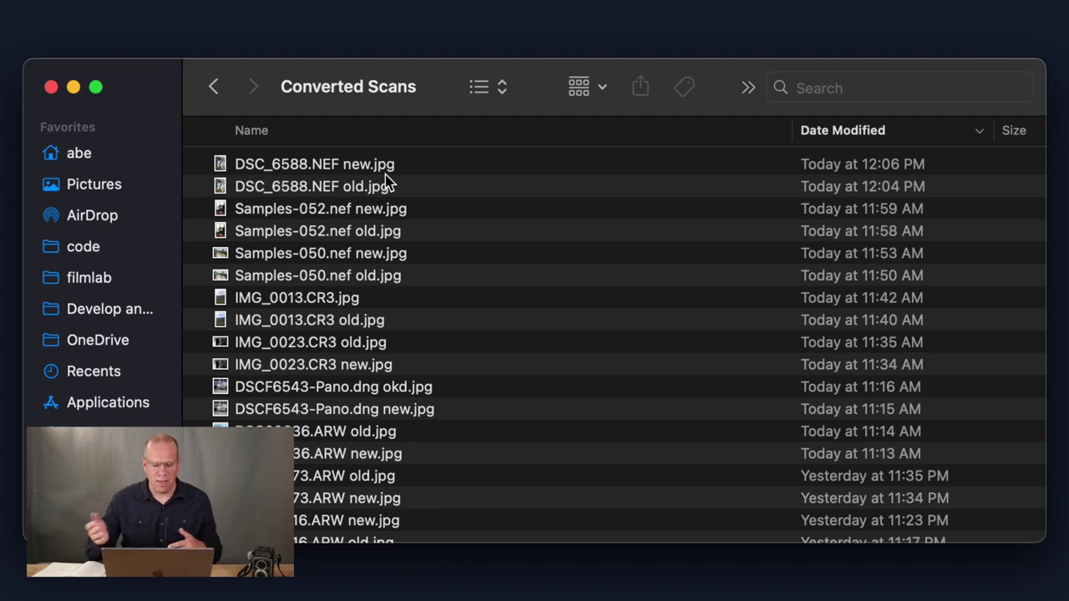
Quick Look DSC00636.ARW old.jpg, compare it with new.jpg, then advance to DSCF6543-Pano.dng okd.jpg.
left_click(354, 440)
key("space")
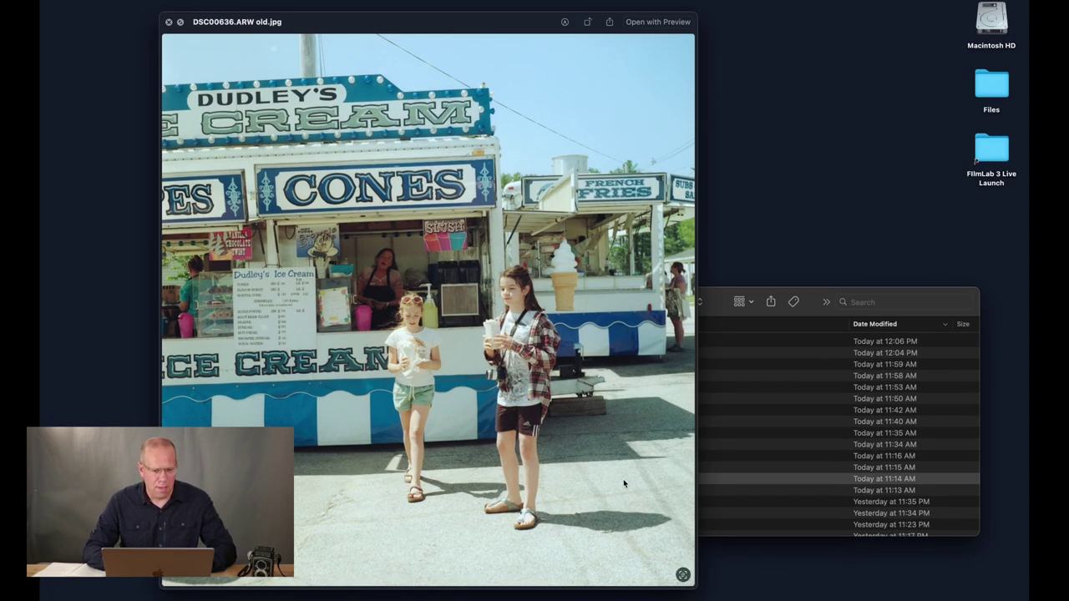
key("Down")
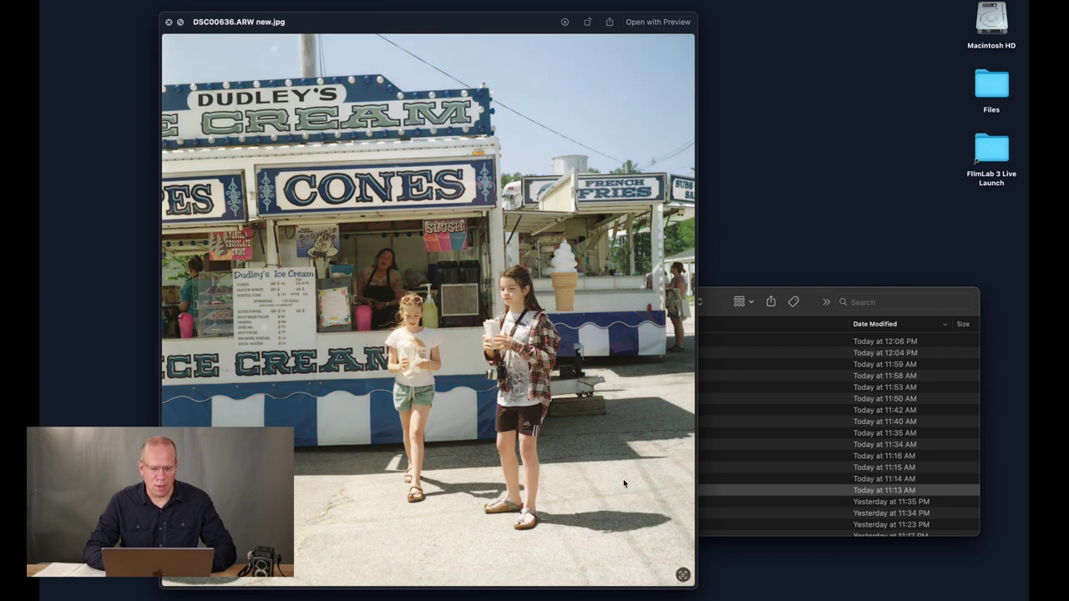
key("Up")
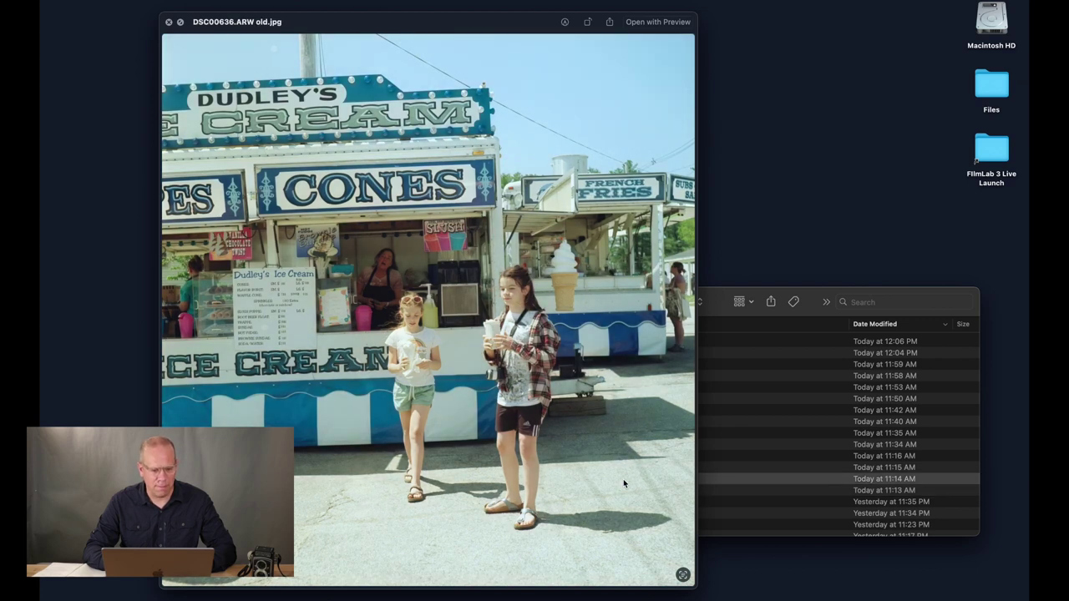
key("Down")
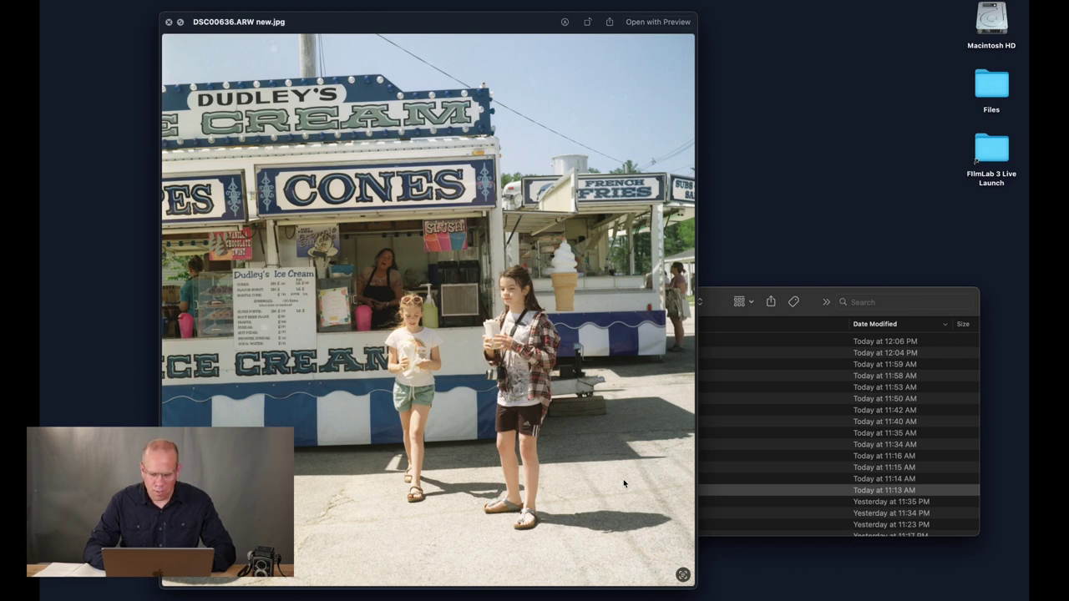
key("Up")
key("Up")
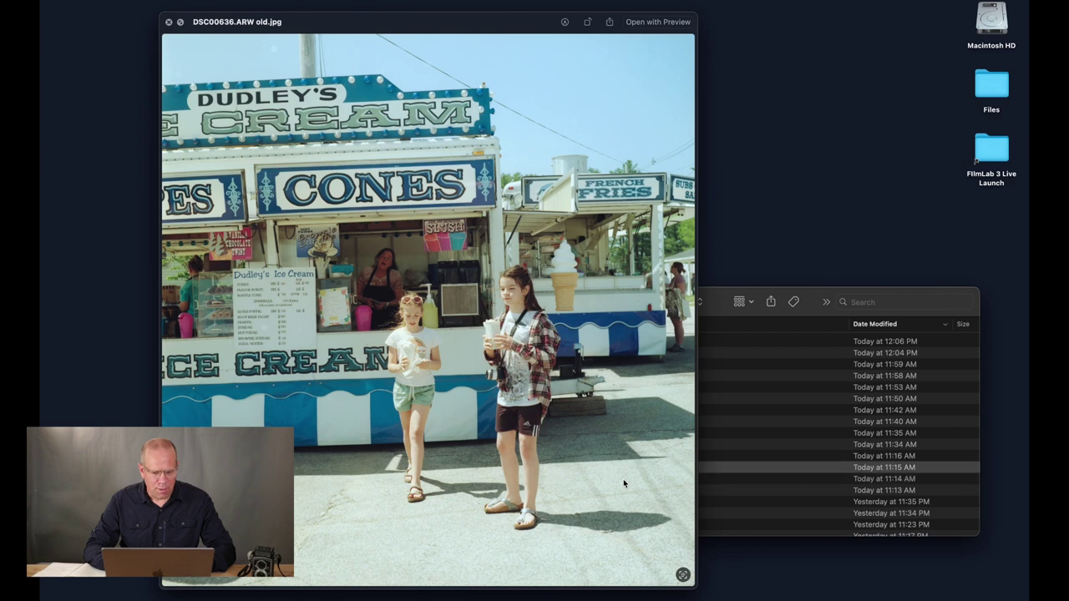
key("Up")
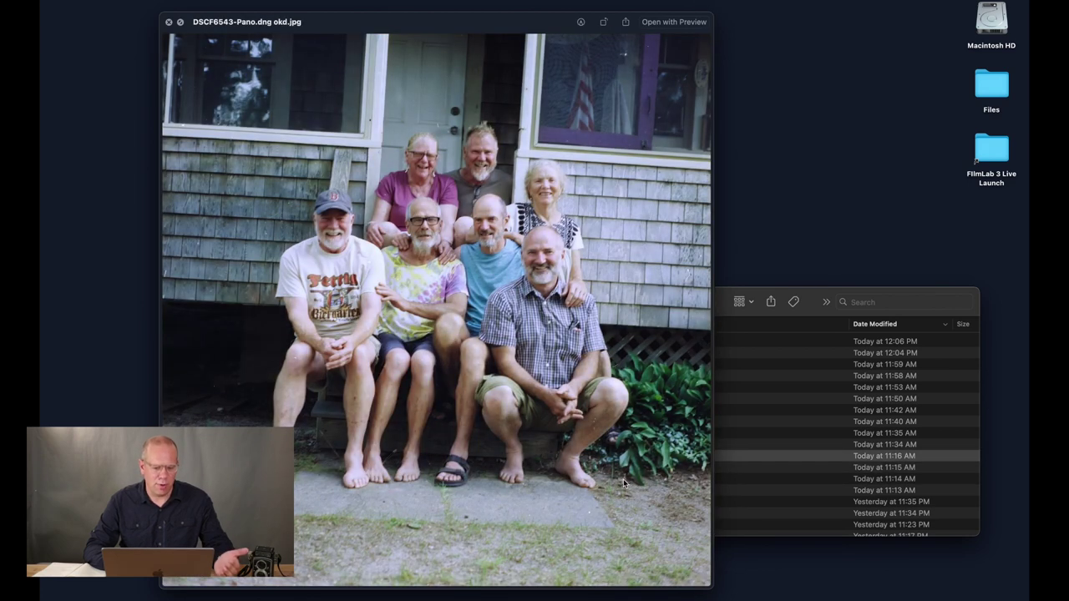
Alternate between DSCF6543-Pano.dng okd.jpg and new.jpg, then advance to IMG_0013.CR3 old.jpg.
key("Down")
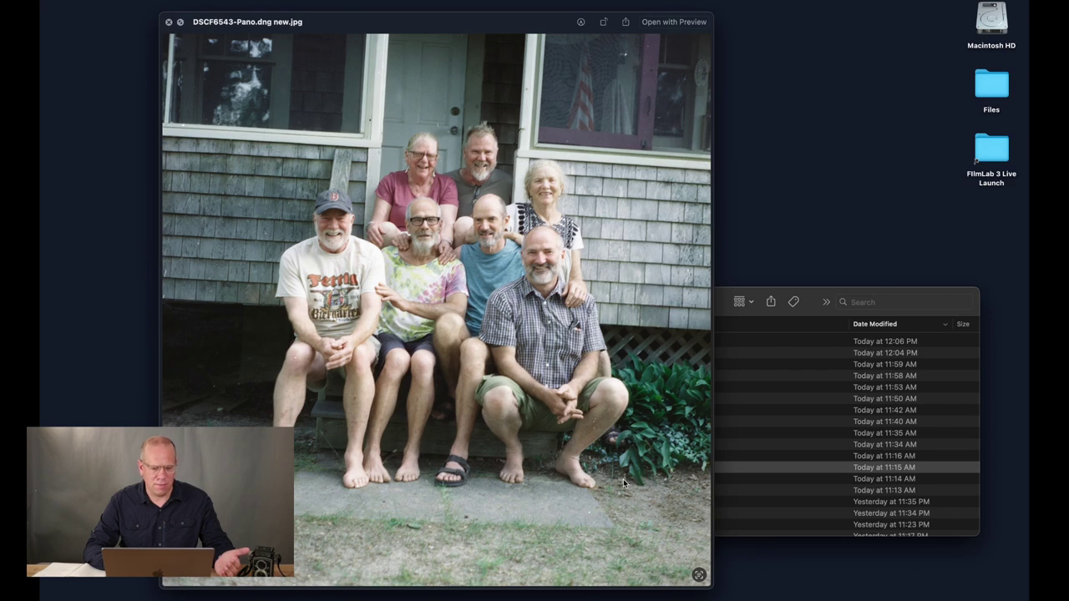
key("Down")
key("Up")
key("Up")
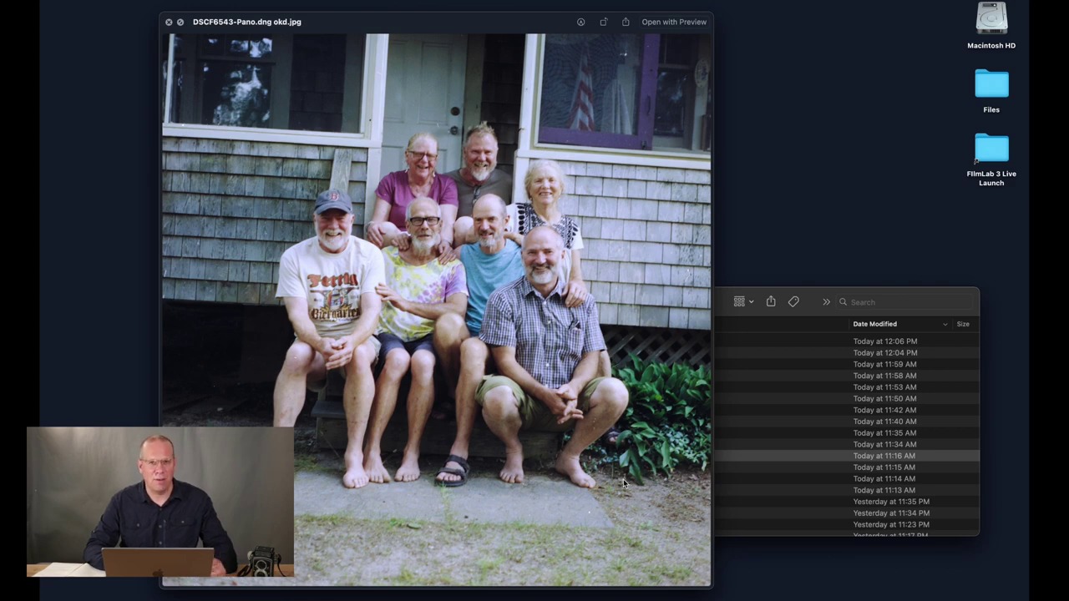
key("Down")
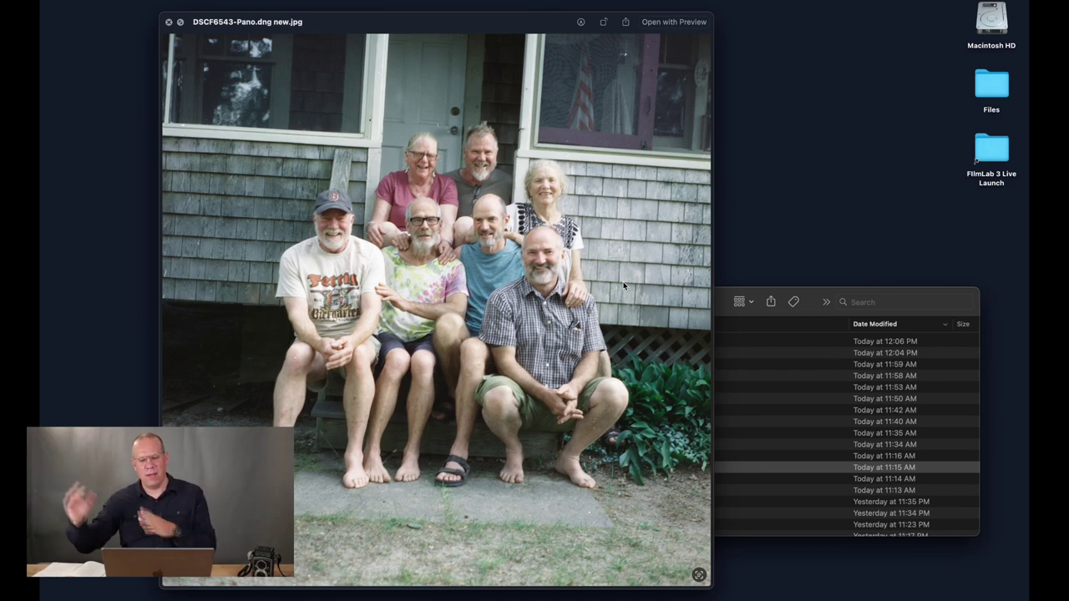
key("Up")
key("Up")
key("Up")
key("Up")
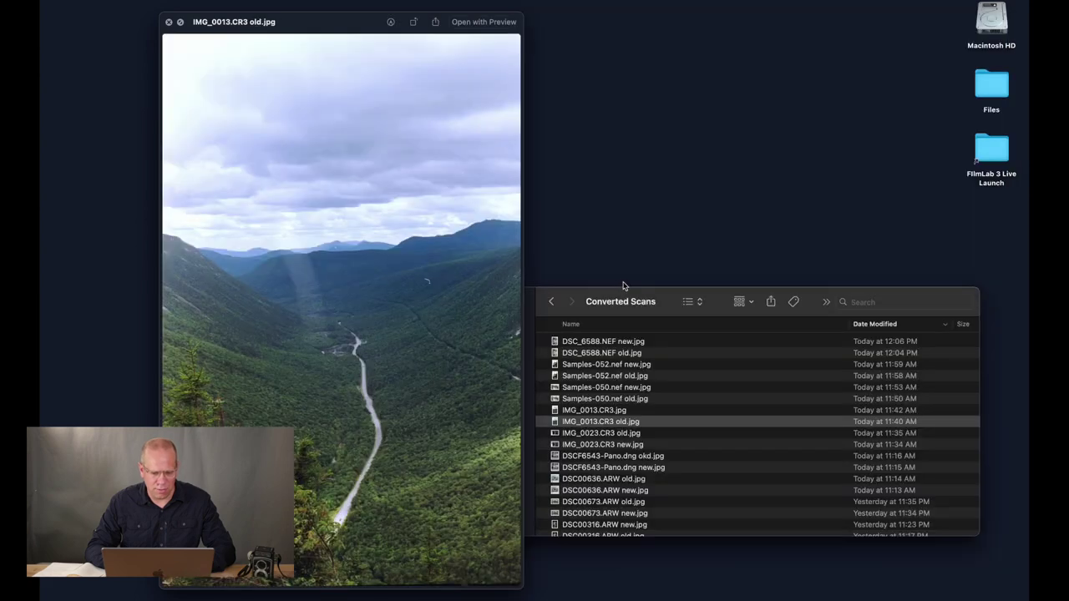
Compare IMG_0013.CR3.jpg against its old version in Quick Look.
key("Up")
key("Down")
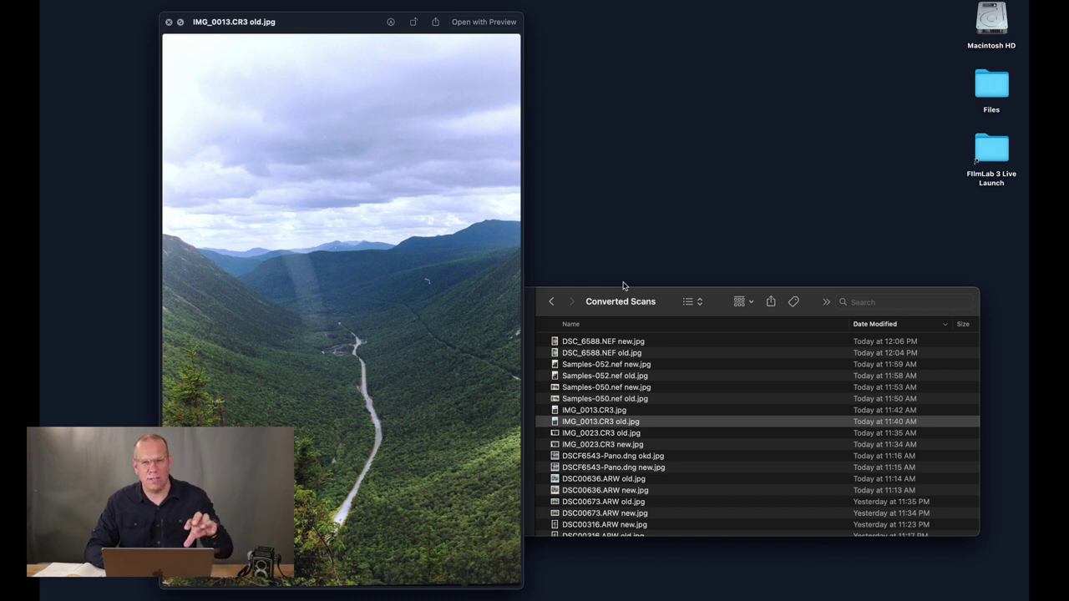
key("Up")
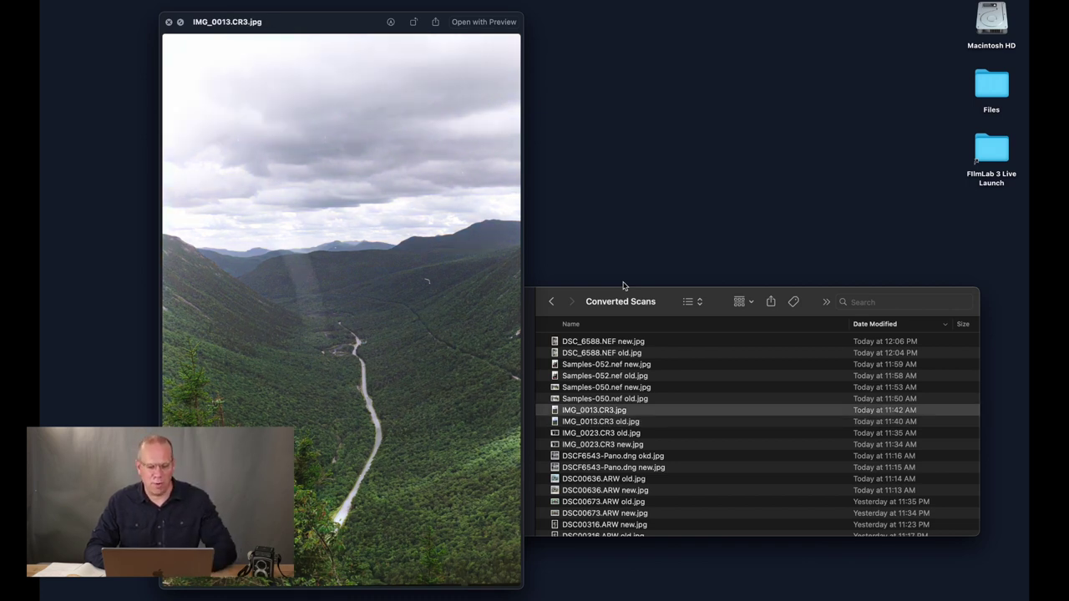
Flip between Samples-050.nef old.jpg and new.jpg.
key("Up")
key("Up")
key("Down")
key("Up")
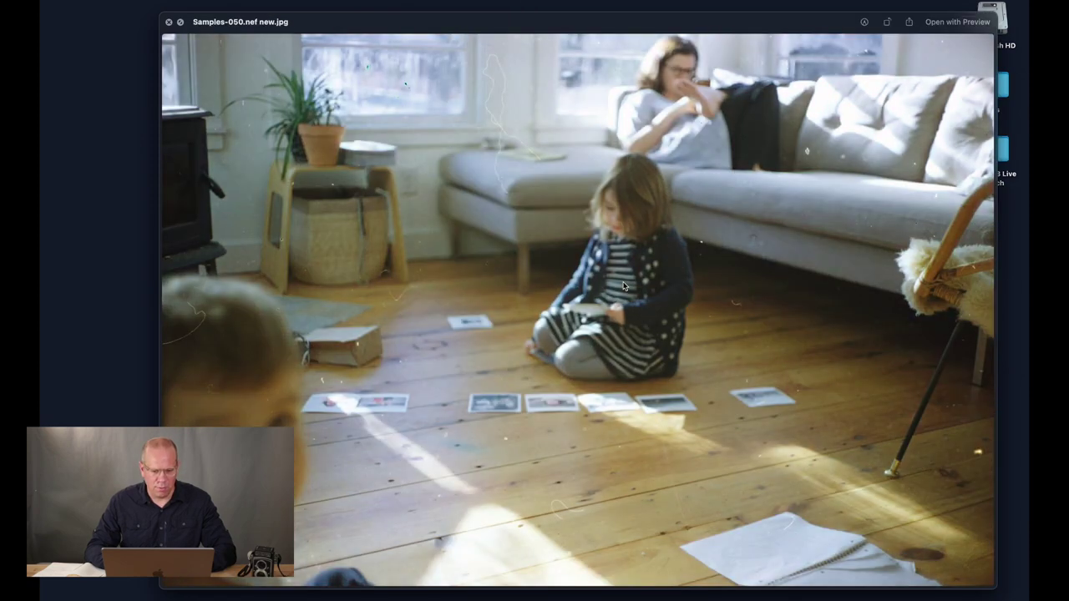
key("Down")
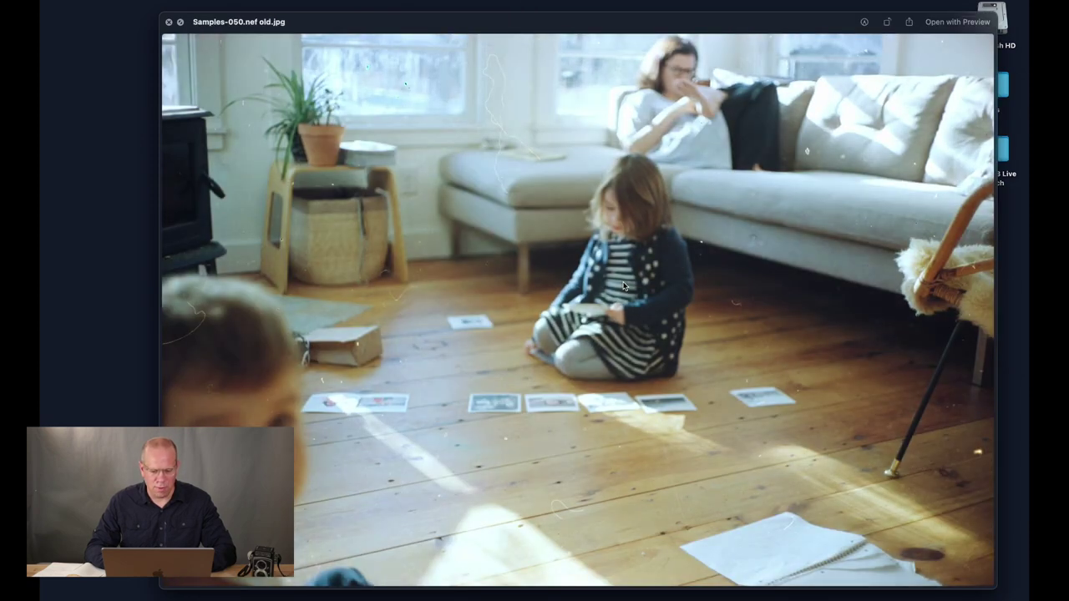
key("Up")
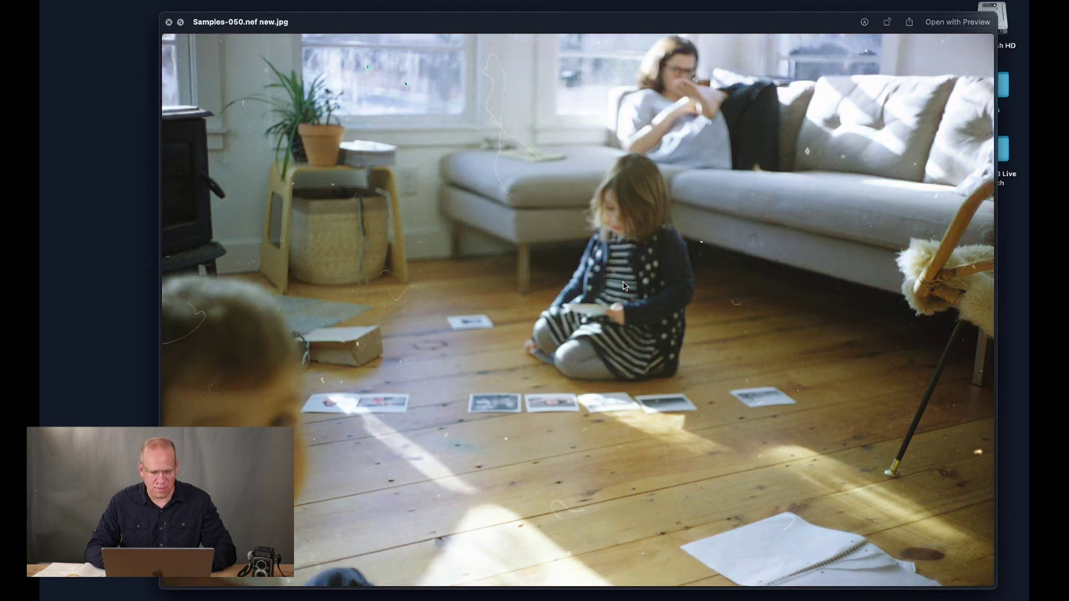
Skip past Samples-052.nef to compare the DSC_6588.NEF old and new dog photos.
key("Up")
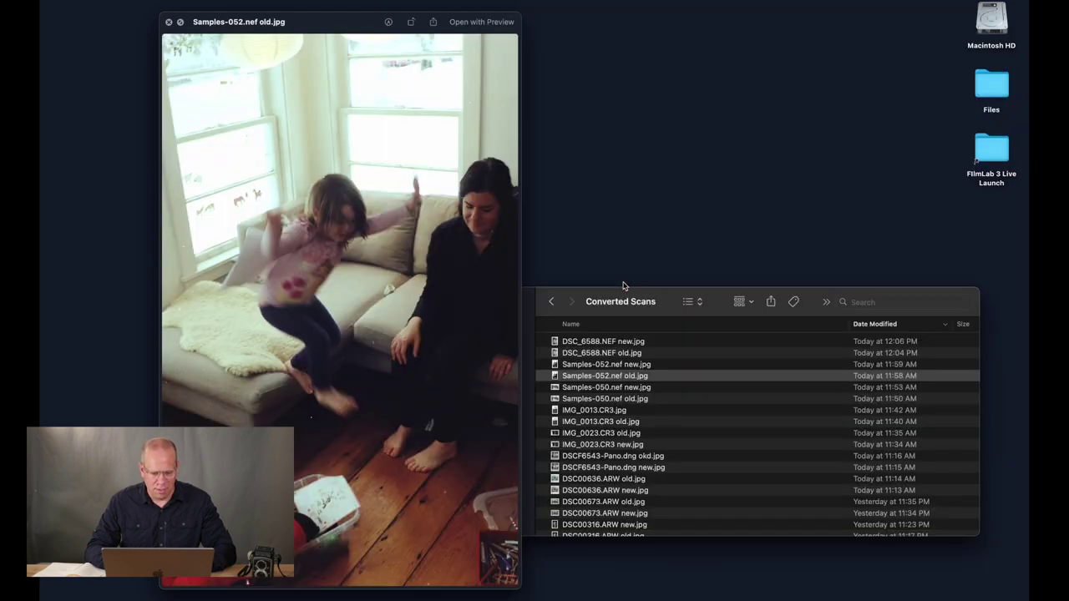
key("Up")
key("Up")
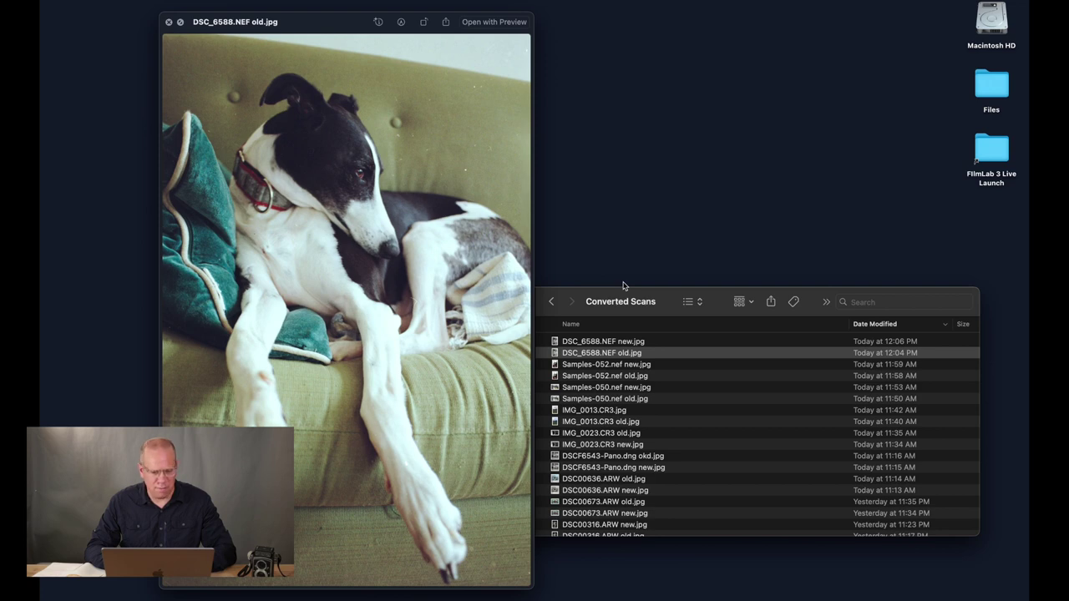
key("Up")
key("Down")
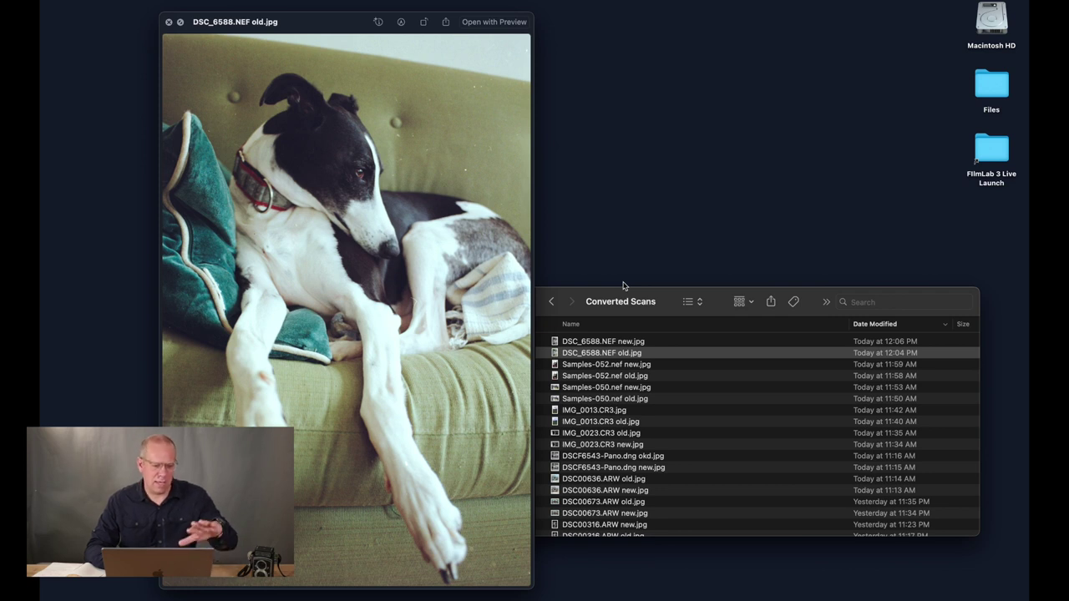
key("Up")
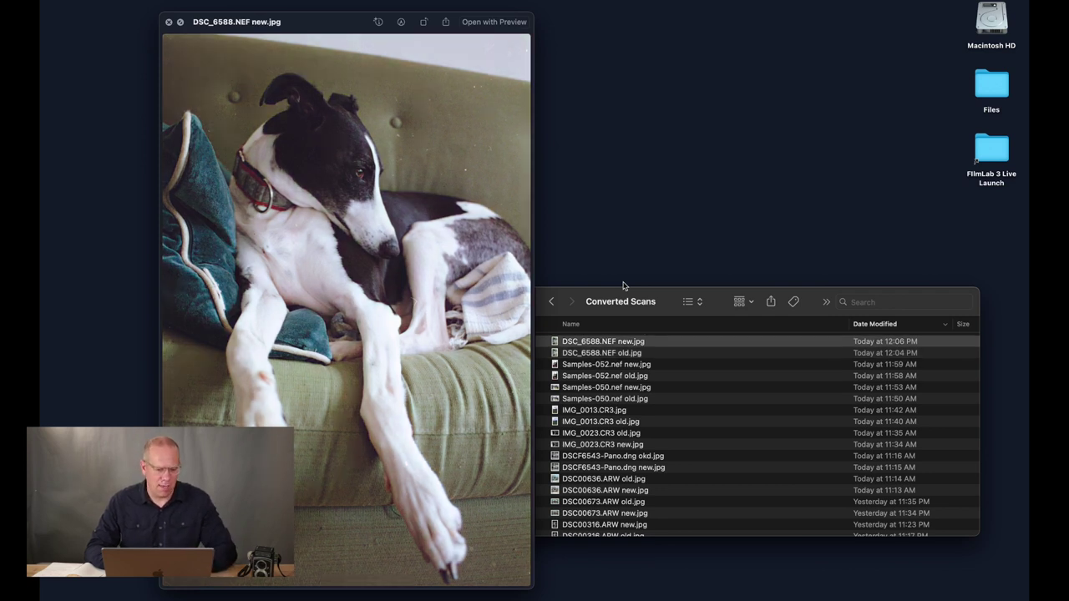